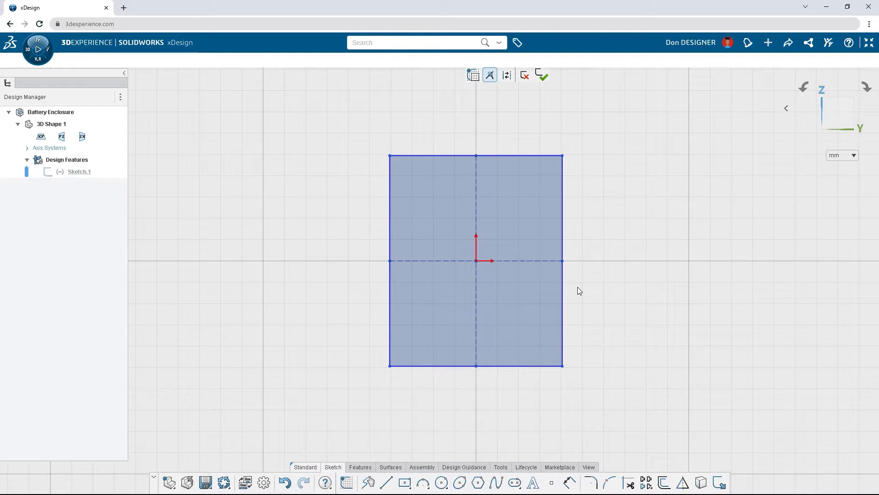
- Convert the sides of the centered rectangle in Sketch.1 into outward-bowing arcs, keeping the straight sides as construction lines
left_click(563, 272)
left_click(592, 332)
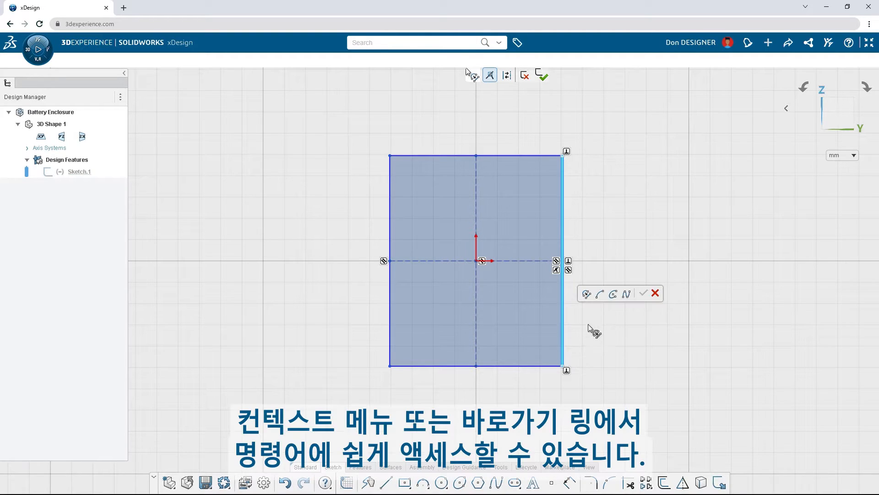
left_click(600, 294)
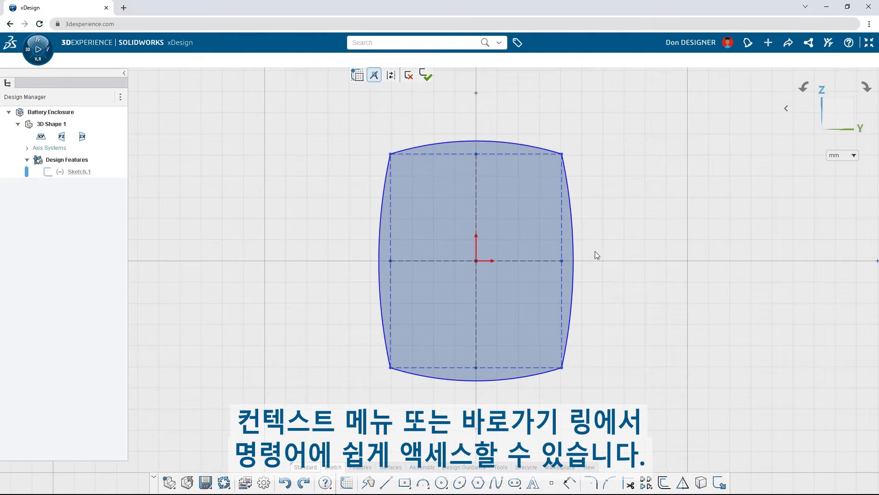
right_click_drag(615, 228, 644, 255)
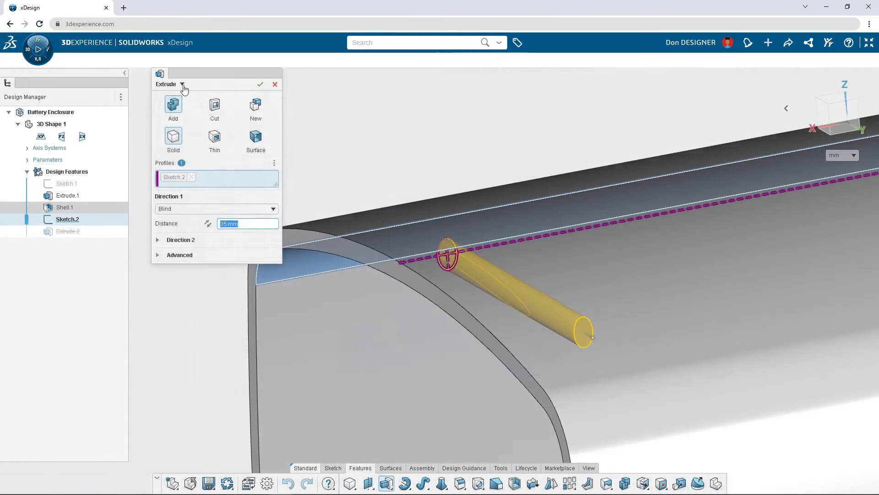
- Switch the Extrude of Sketch.2 to a solid Sweep cut that follows the enclosure's open-end edges with tangent propagation
left_click(182, 85)
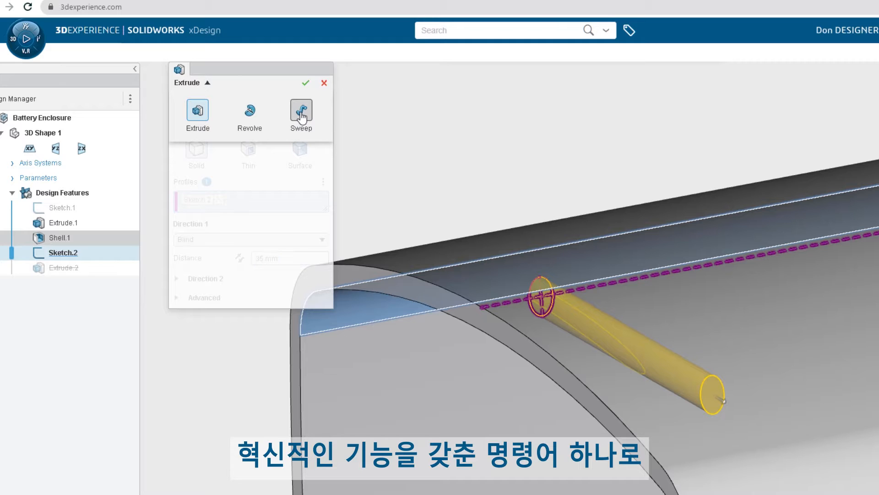
left_click(301, 114)
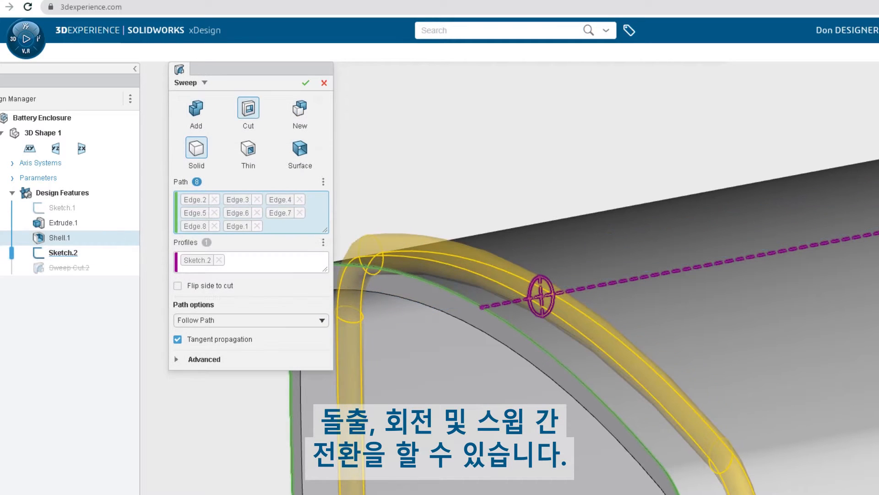
left_click(305, 83)
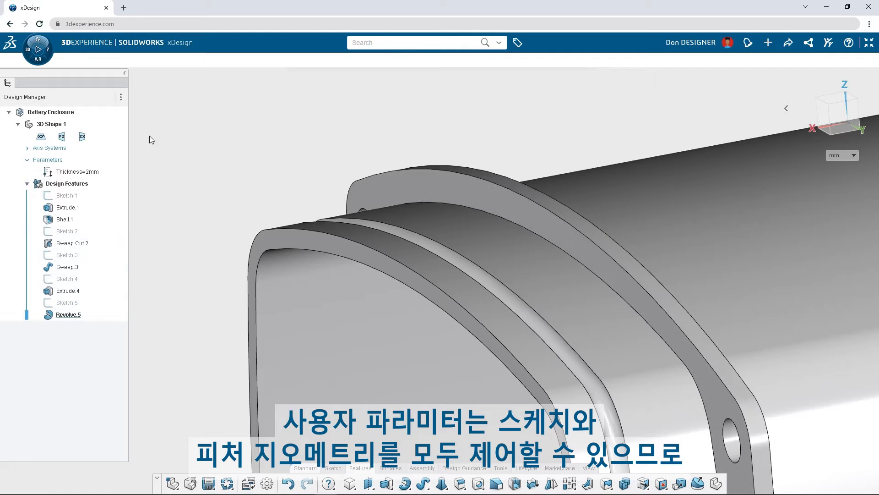
- Set the Thickness parameter of the Battery Enclosure to 3 mm
double_click(75, 175)
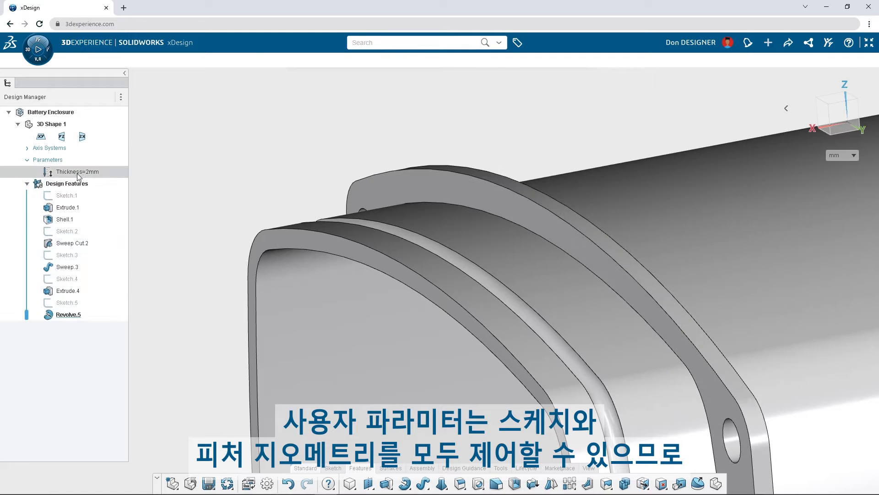
left_click(237, 192)
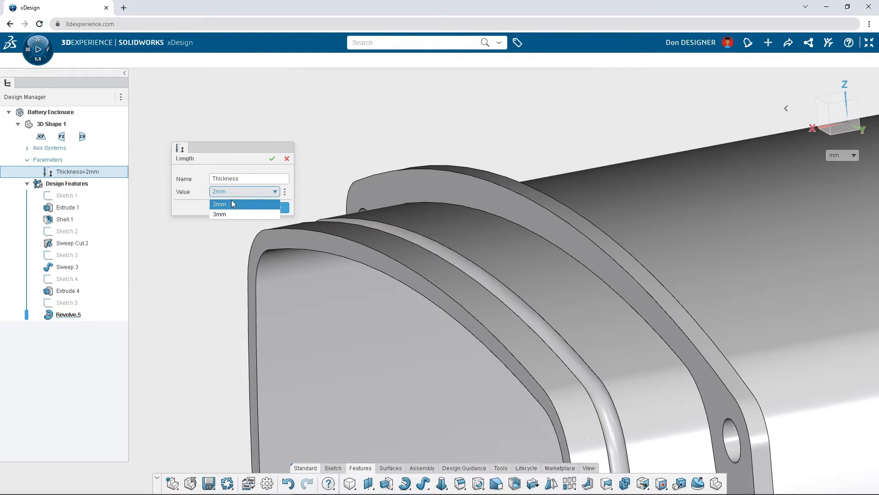
left_click(232, 213)
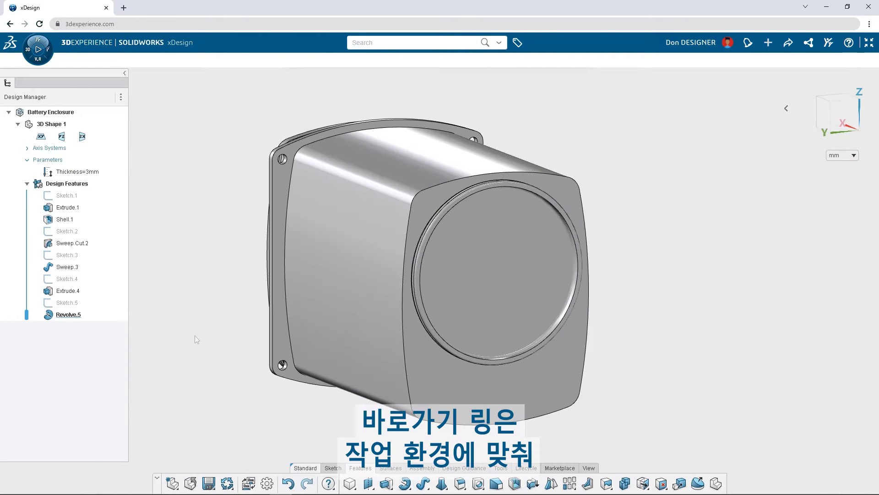
- Start an Extrude and create its profile sketch on the circular face at the enclosure's closed end
key("s")
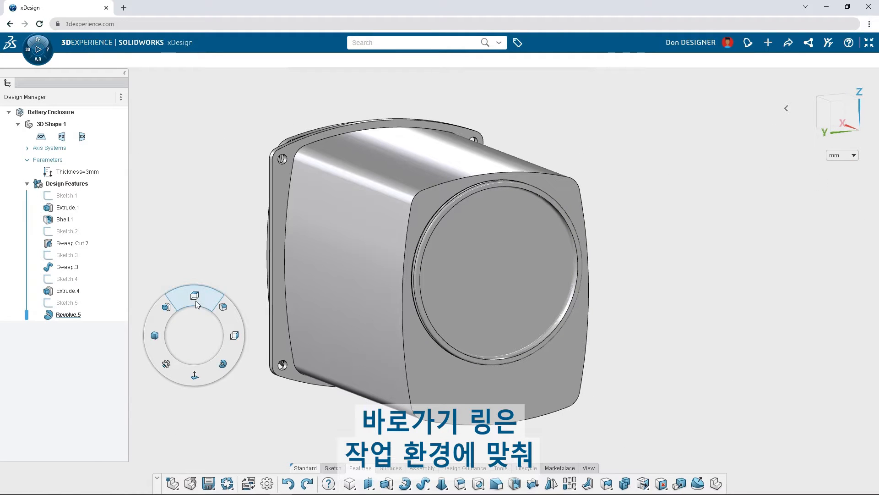
left_click(163, 310)
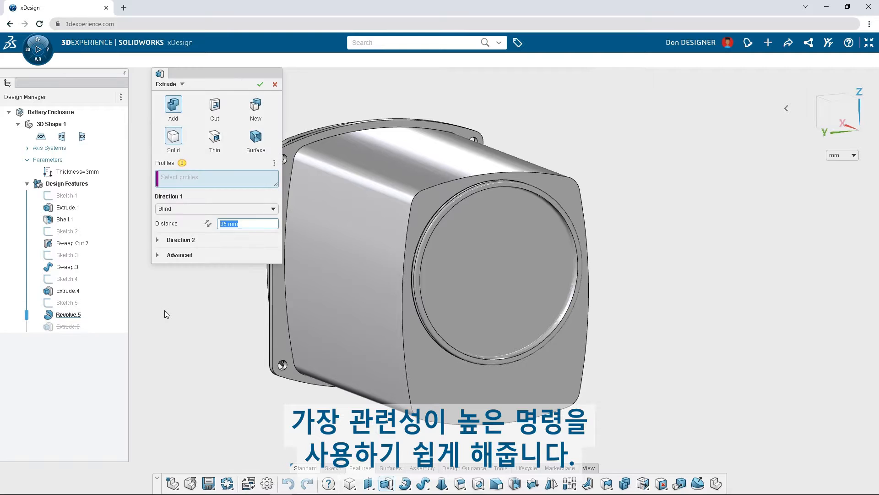
left_click(274, 164)
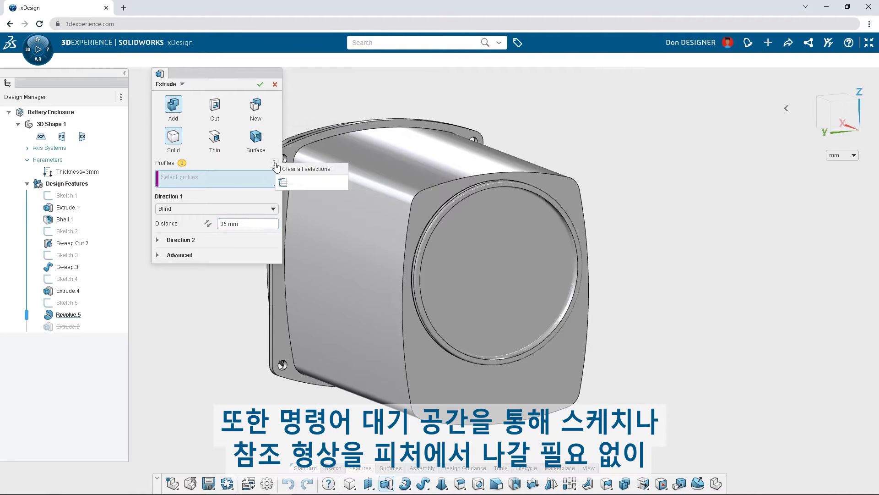
left_click(282, 182)
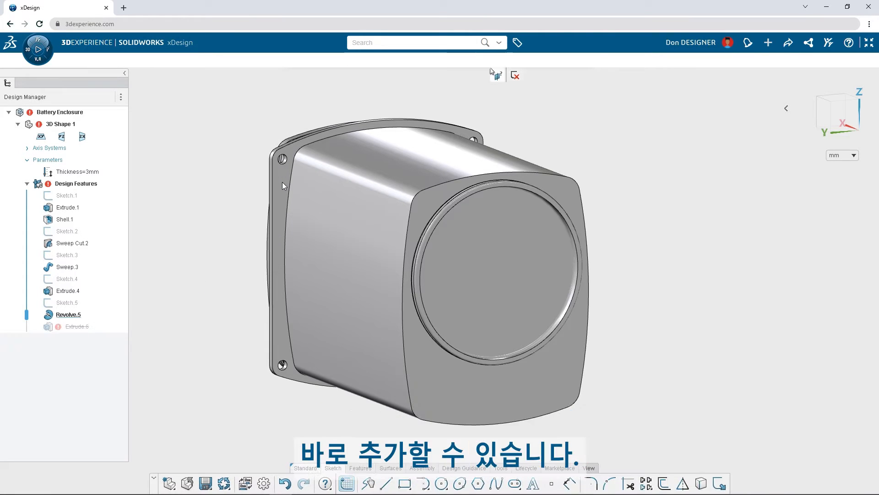
left_click(499, 267)
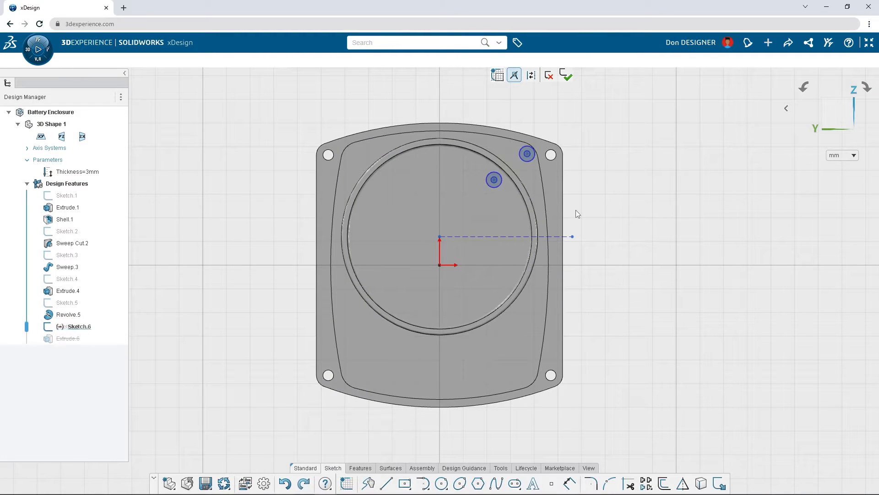
- Select the two pairs of concentric circles and accept the suggested symmetric copies around the circular face
left_click_drag(576, 210, 473, 128)
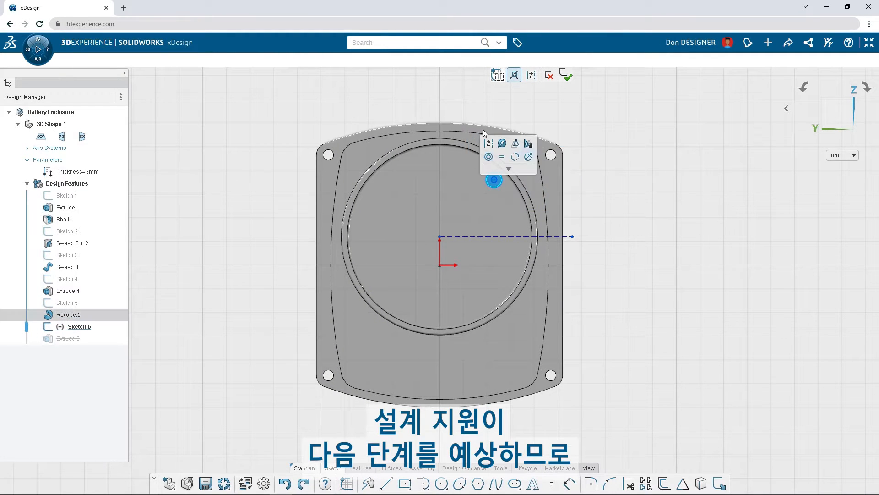
left_click(501, 143)
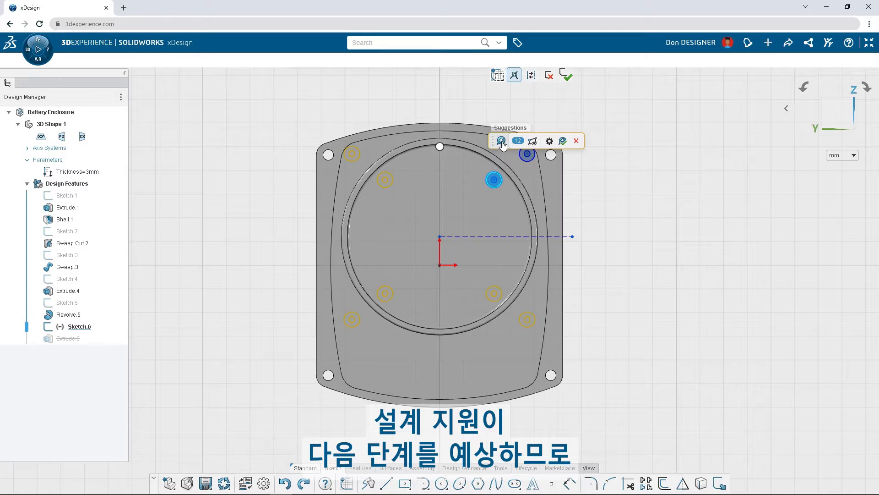
left_click(563, 140)
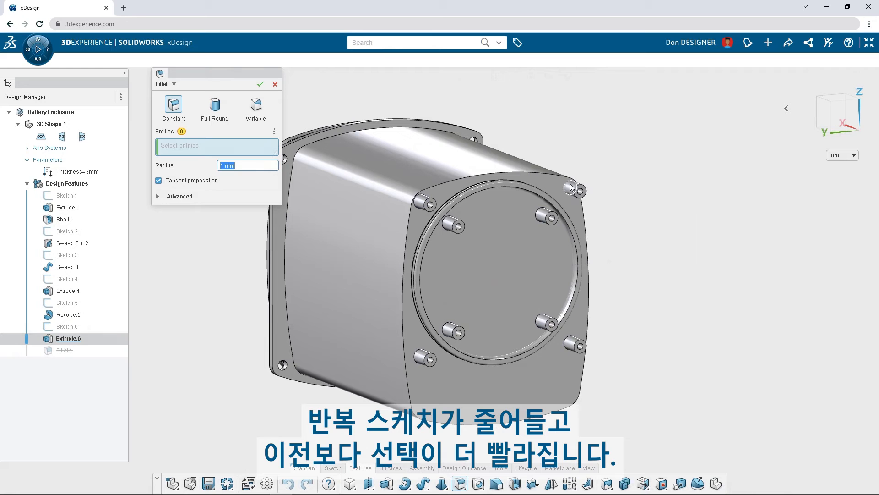
- Add a constant 1 mm fillet to the base edges of all the bosses, using two picked edges and the suggested matches
left_click(570, 187)
left_click(540, 214)
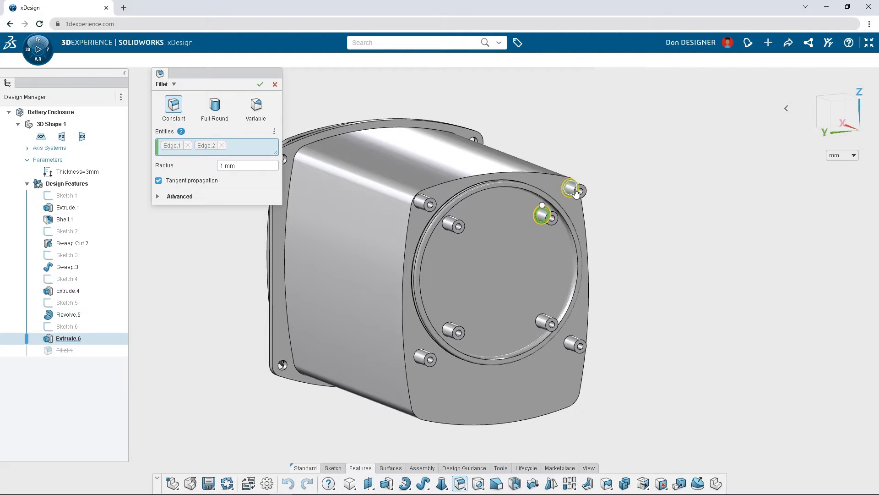
left_click(616, 195)
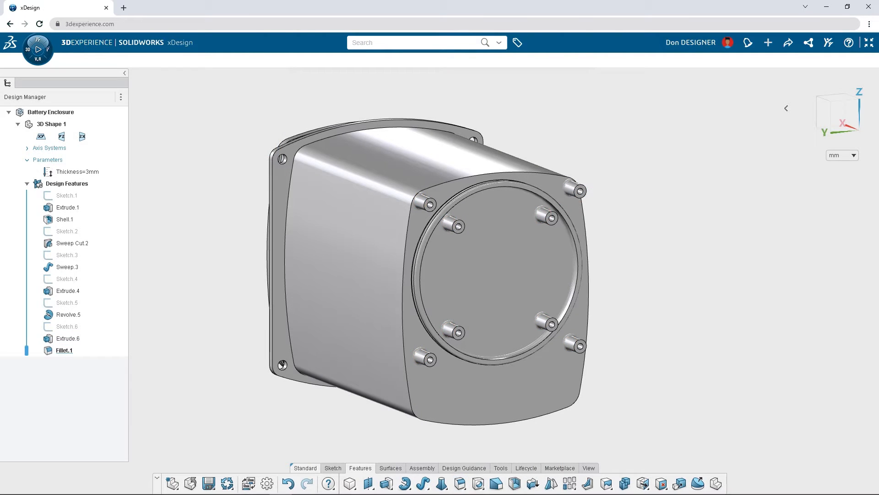
- Extrude the existing end face of the outer corner boss without a sketch
scroll(588, 176, "up", 10)
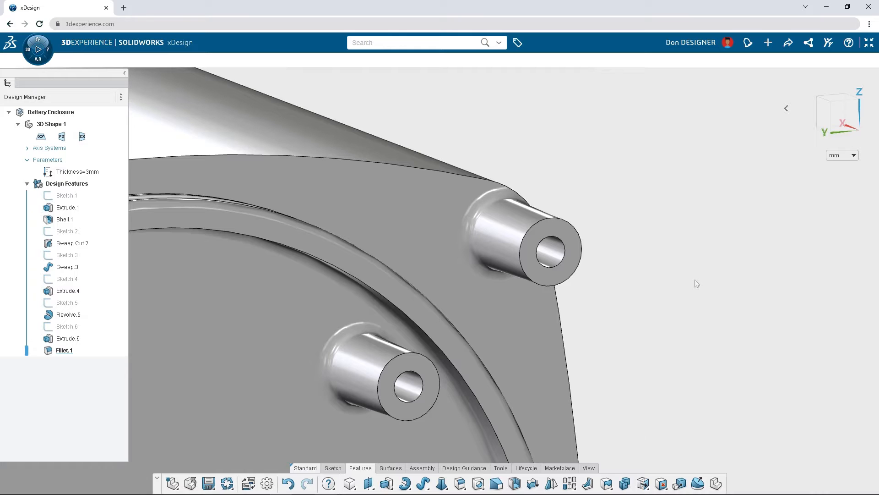
left_click(574, 249)
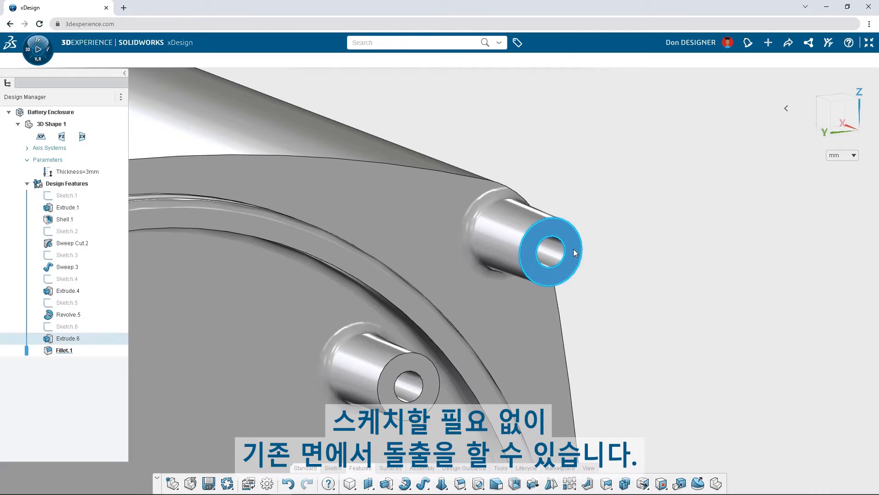
left_click(611, 219)
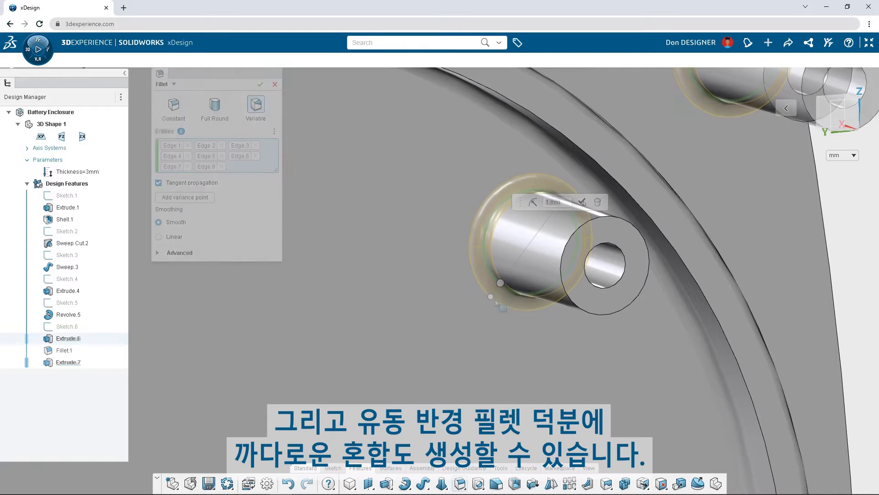
- Enlarge the variable fillet radius at the control point on the inner boss's base edge
left_click_drag(497, 302, 444, 381)
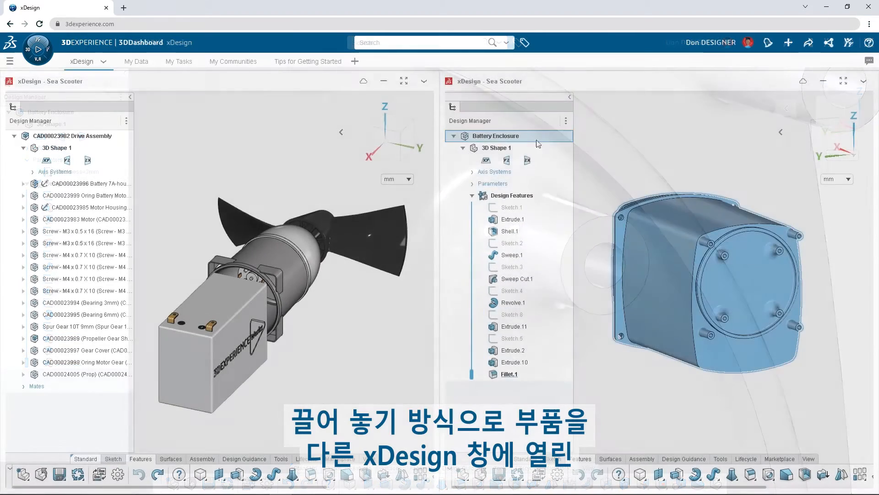
- Insert one instance of the Battery Enclosure into the Drive Assembly open in the other xDesign window
left_click_drag(496, 136, 346, 287)
left_click_drag(275, 355, 275, 355)
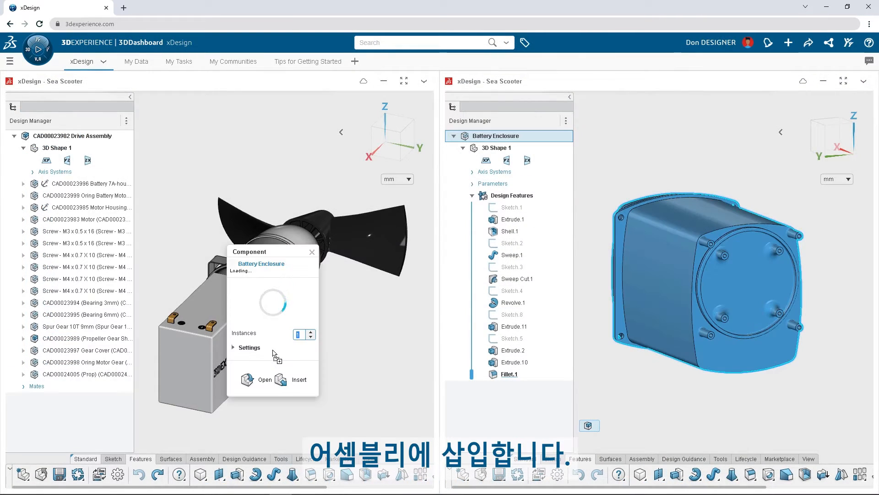
left_click(276, 373)
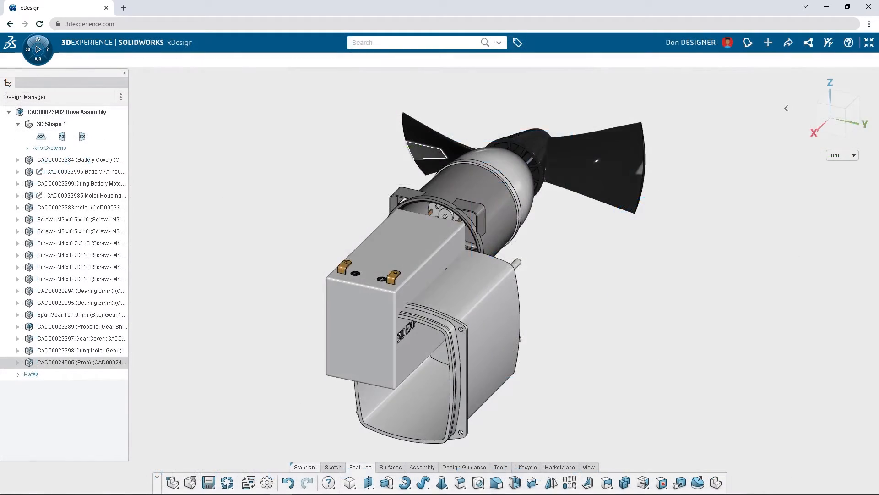
- Add a concentric mate between the battery cover's corner boss hole and the mounting hole on the motor housing tab
scroll(396, 373, "up", 10)
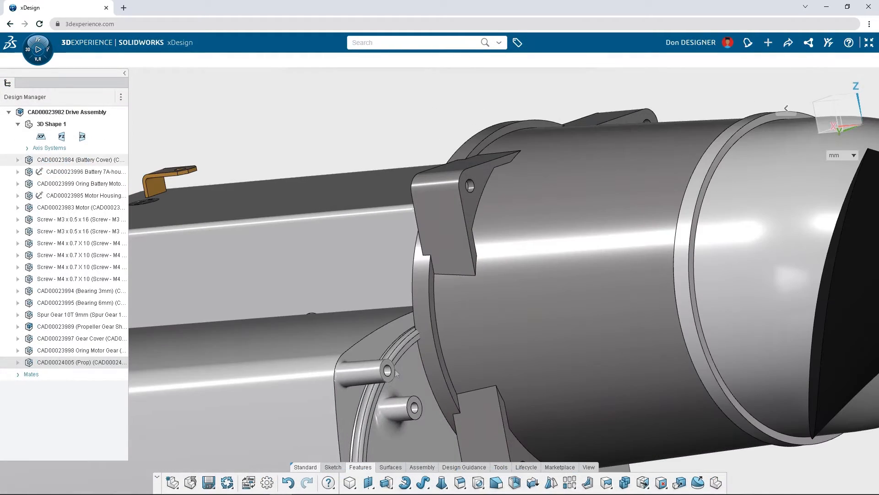
left_click(387, 371)
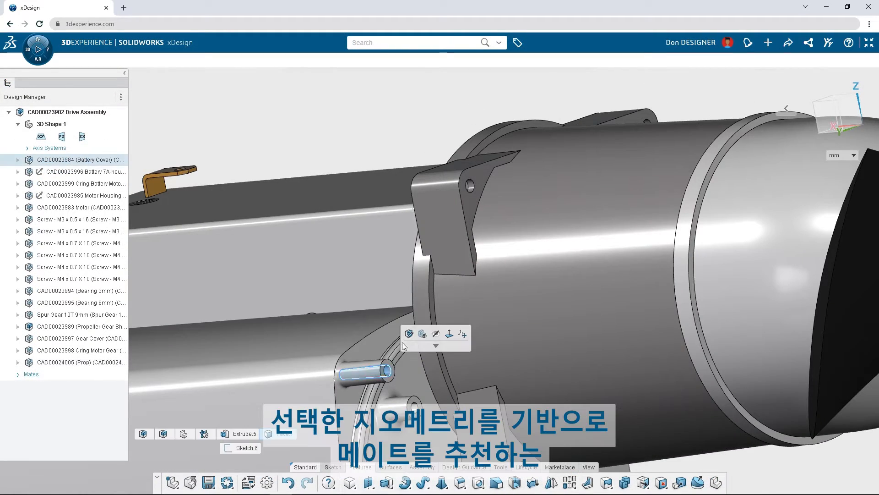
left_click(469, 186)
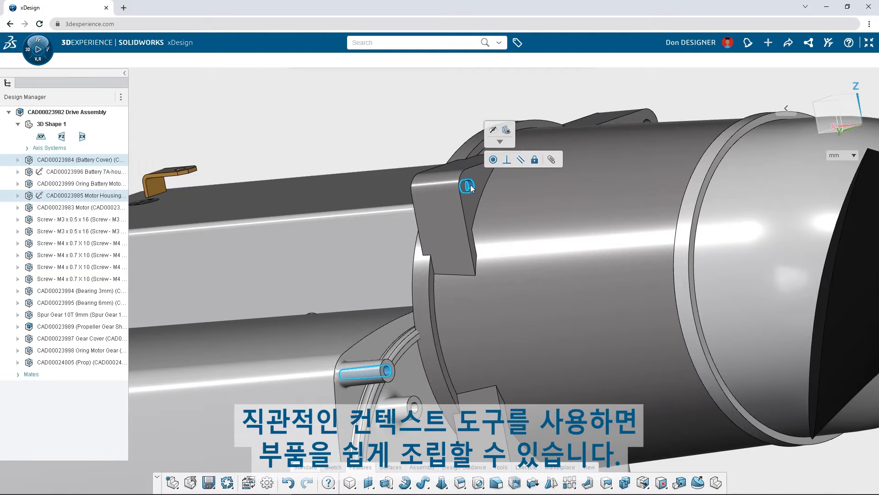
left_click(493, 160)
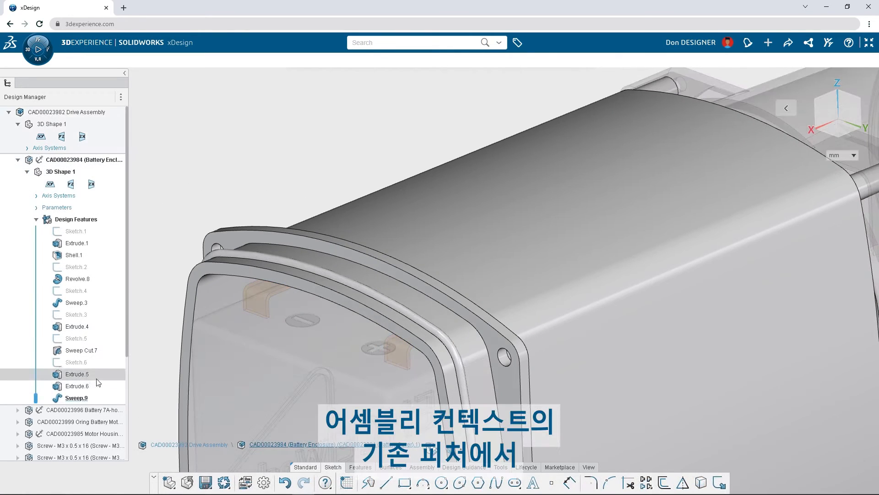
- Make a new component named Gasket from Sweep.9 of the Battery Enclosure, using the As Features option
left_click(76, 398)
left_click(130, 337)
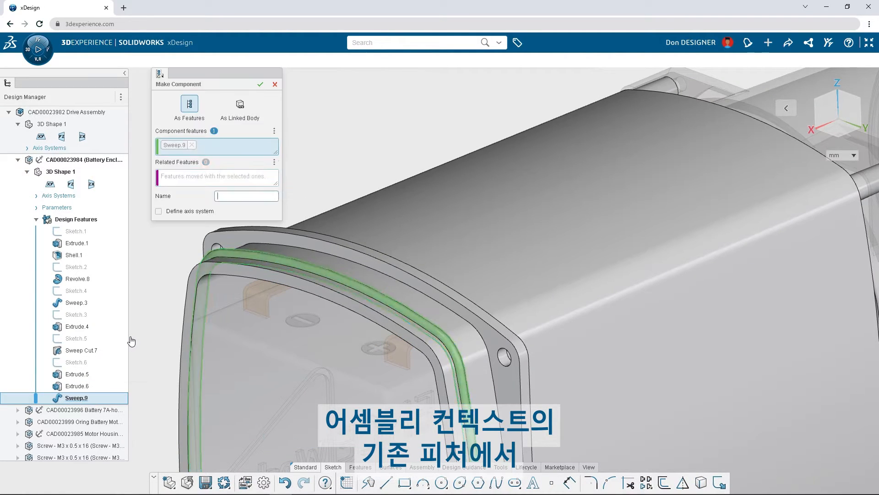
type("Gasket")
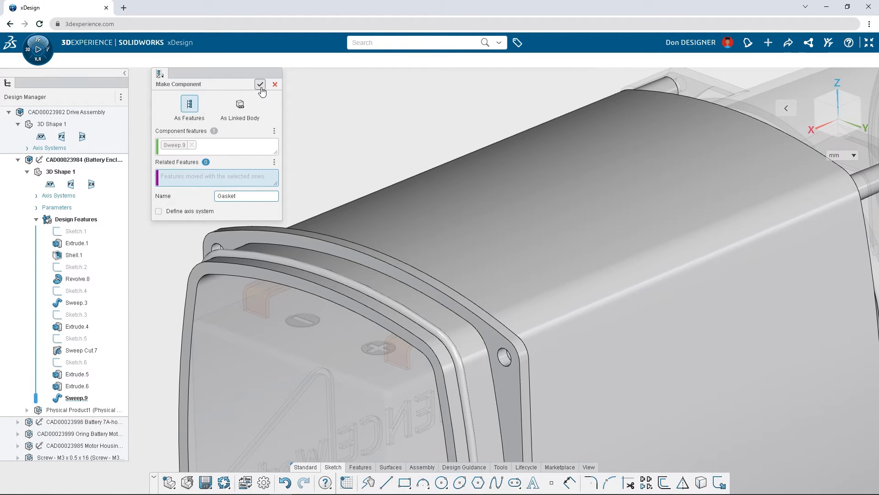
left_click(260, 84)
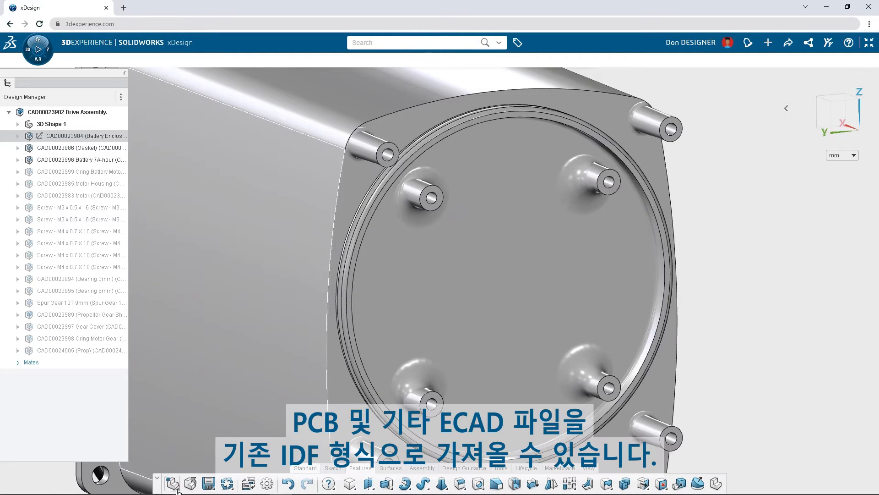
- Start a file import for the Sea Scooter PCB and open the file format choices
left_click(177, 487)
left_click(177, 468)
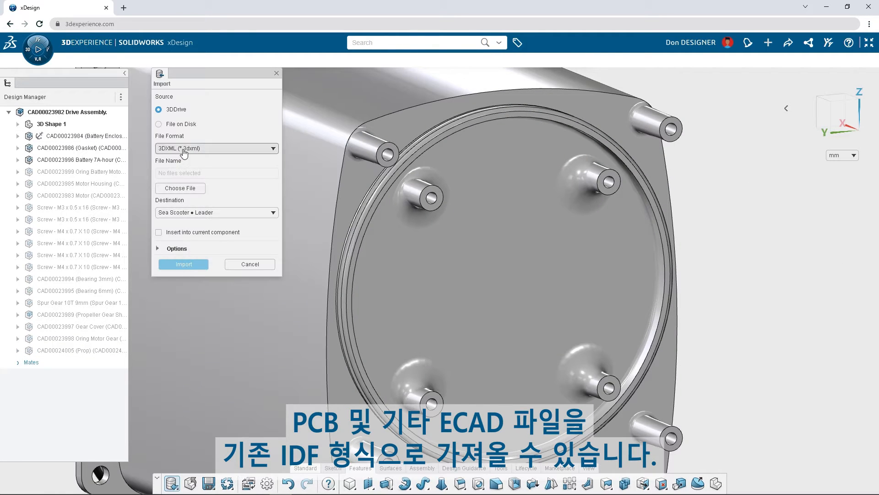
left_click(184, 149)
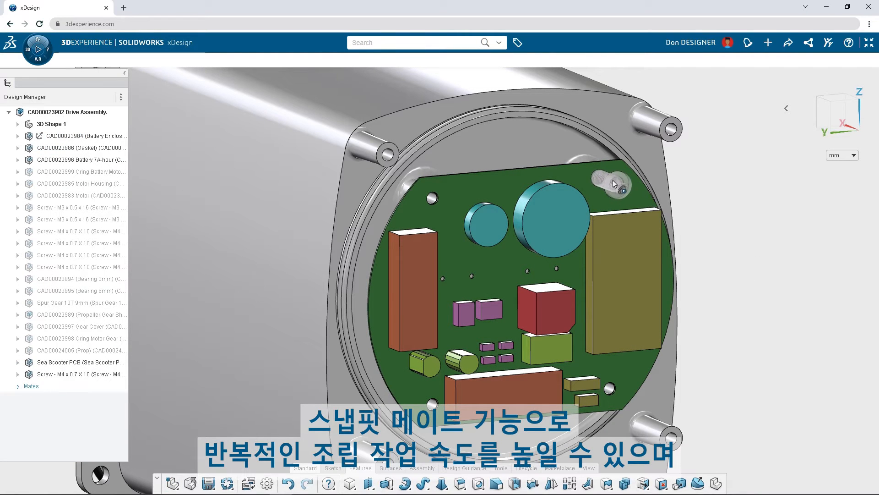
- Snap the M4 x 0.7 X 10 screw into the upper-right mounting hole of the PCB
left_click_drag(609, 183, 610, 184)
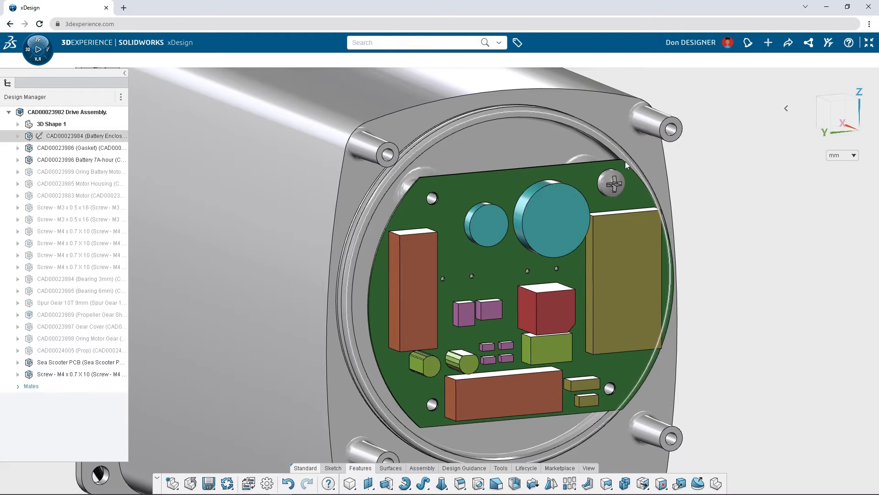
- Place copies of the M4 x 0.7 X 10 screw in the three remaining PCB mounting holes using the suggested placements
left_click(610, 183)
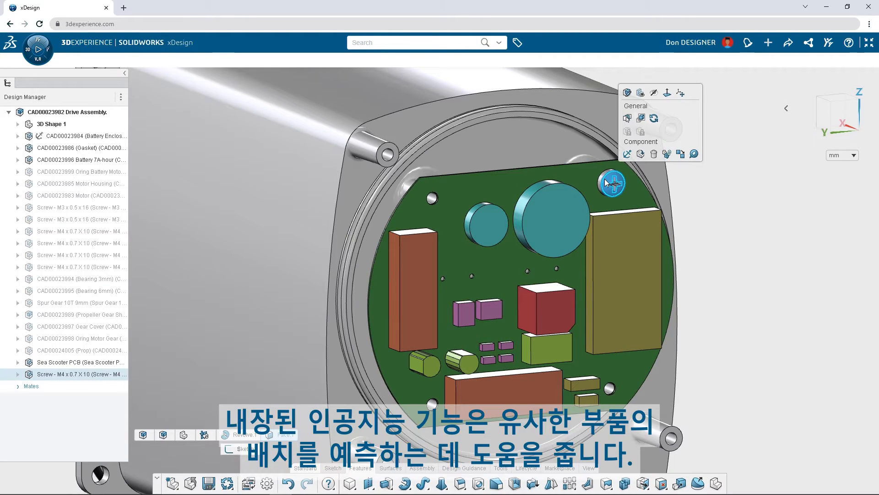
left_click(695, 155)
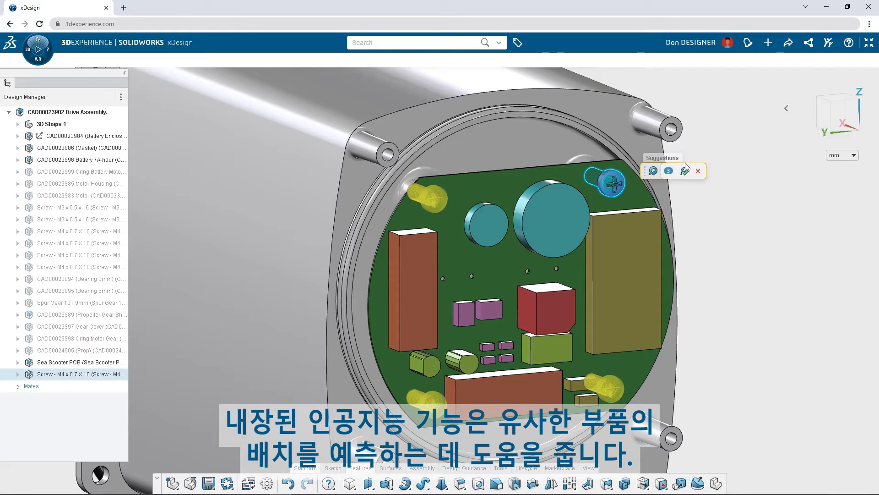
left_click(685, 169)
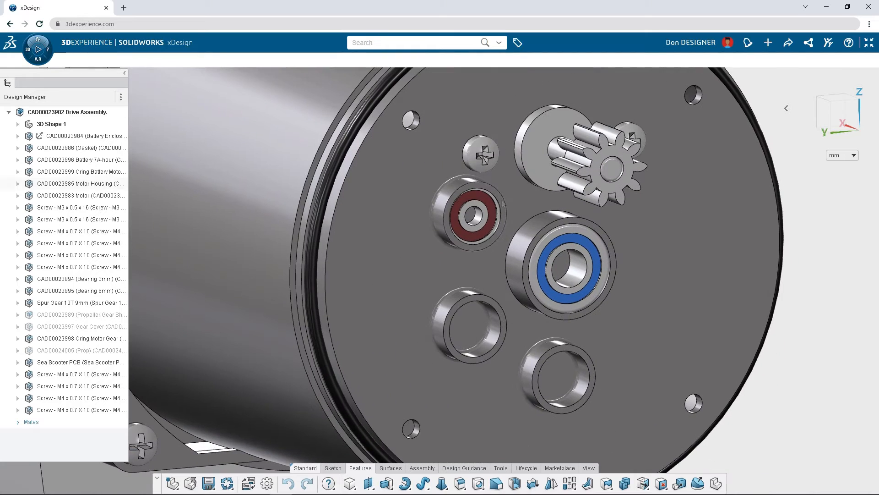
- Copy the 3 mm bearing with its mates into the two empty bosses of the motor housing, re-using the existing distance reference
left_click(503, 204)
left_click(560, 186)
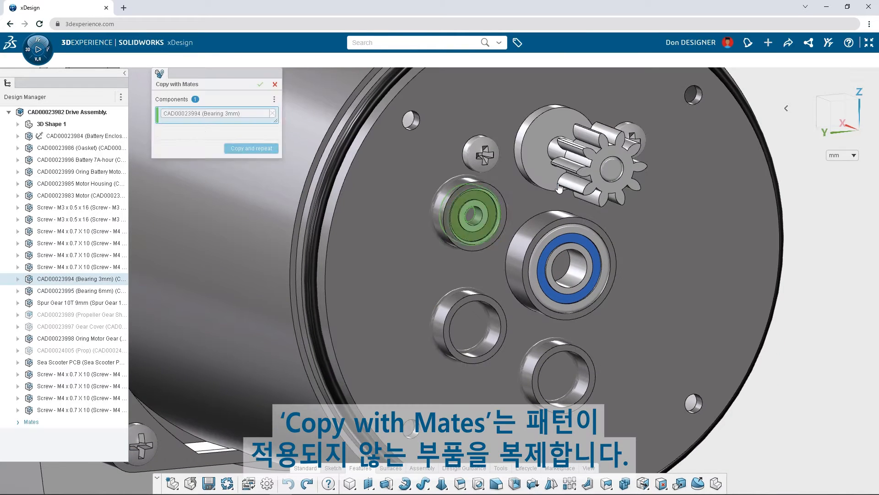
left_click(159, 191)
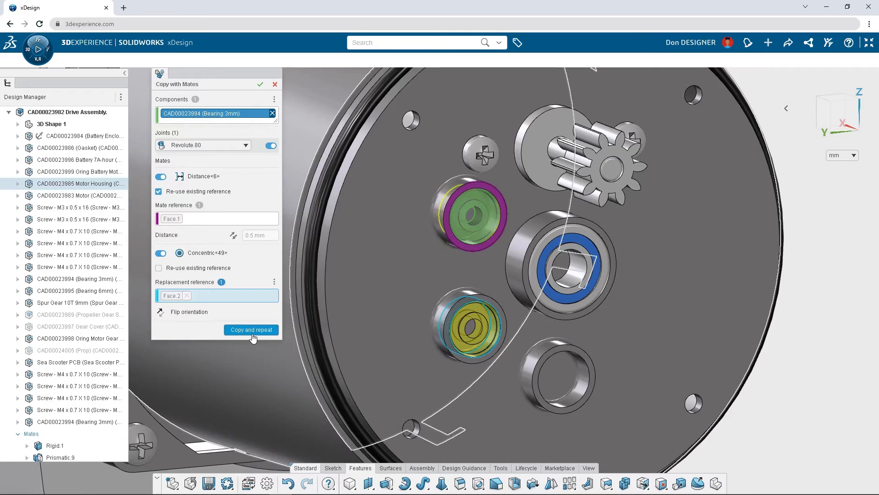
left_click(252, 330)
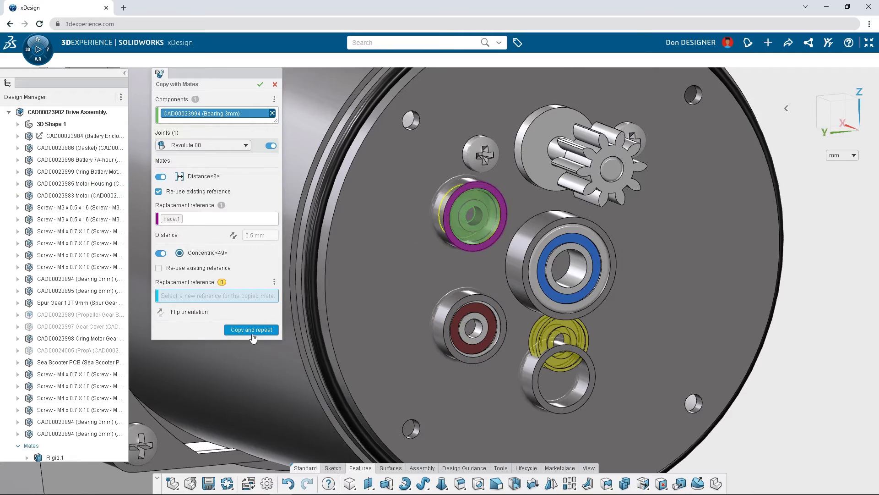
left_click(556, 362)
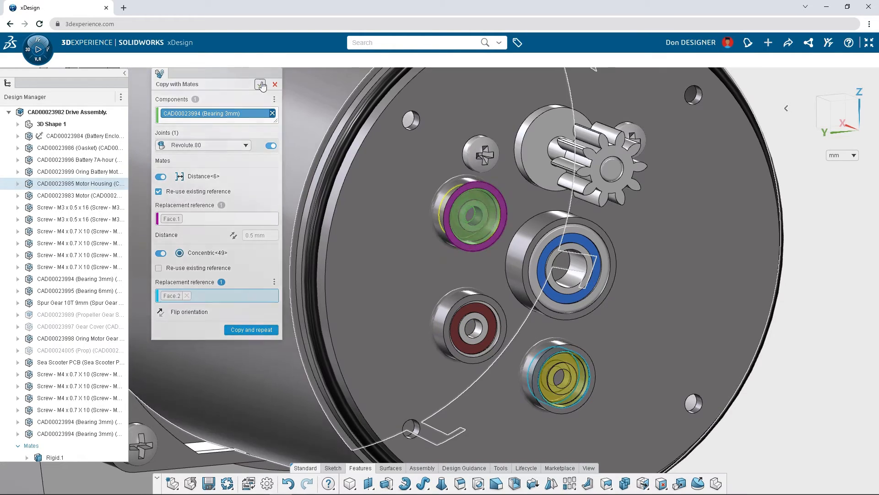
left_click(261, 84)
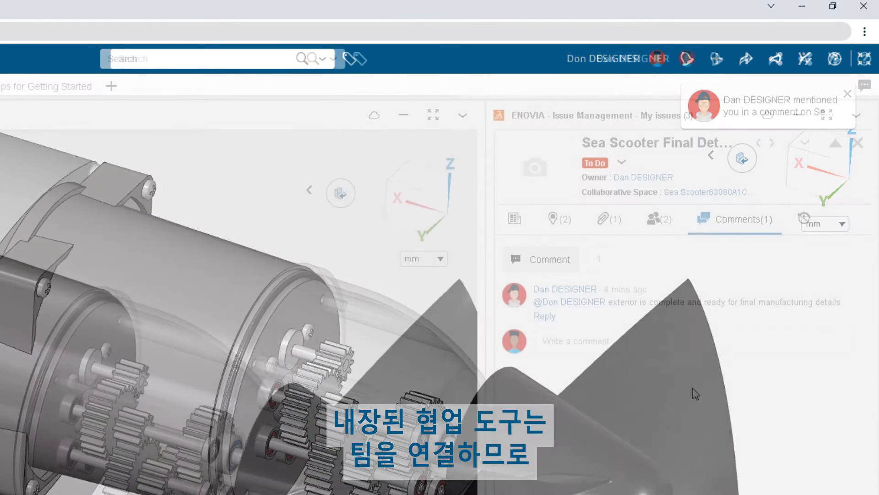
- Post the comment "Sounds good, thanks" on the Sea Scooter final details issue
left_click(677, 348)
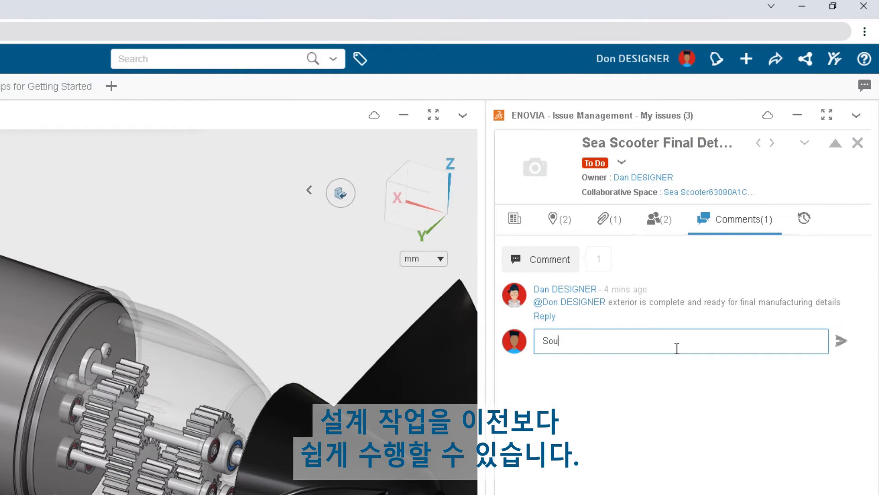
type("Sounds good, thanks")
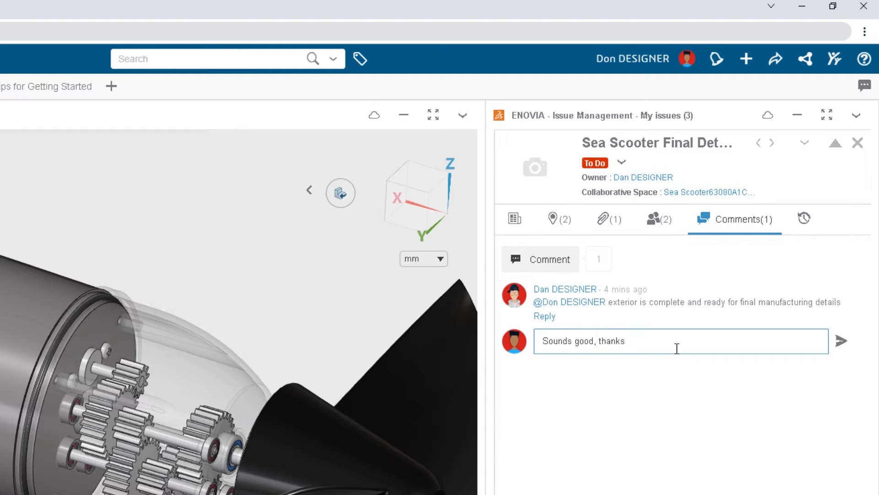
left_click(840, 341)
- Open the 3D markup attached to the issue and review its slides on the Sea Scooter Assembly
left_click(608, 220)
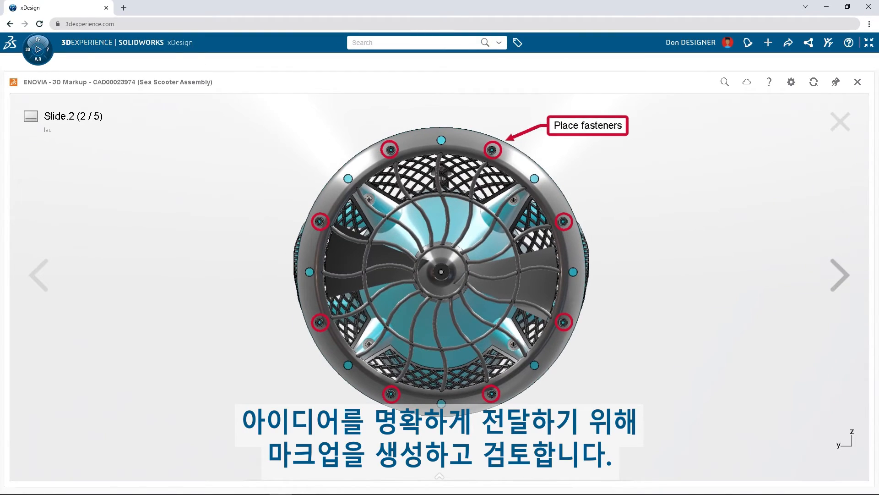
key("Right")
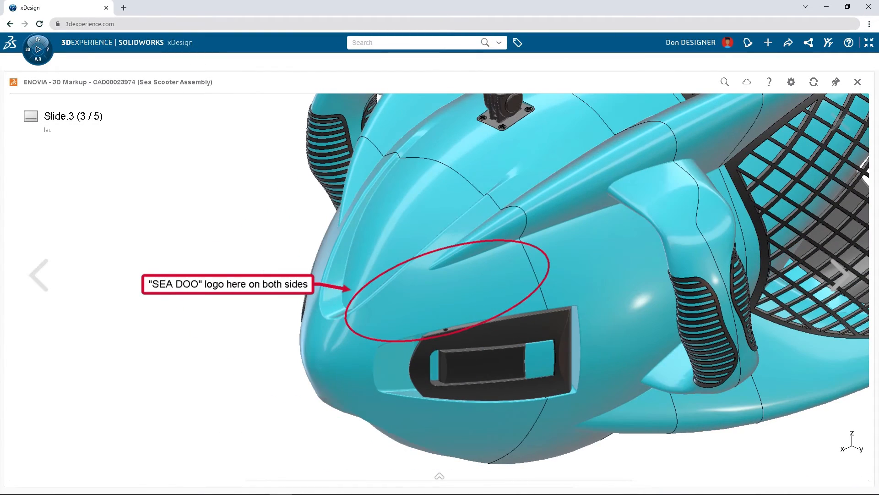
key("Right")
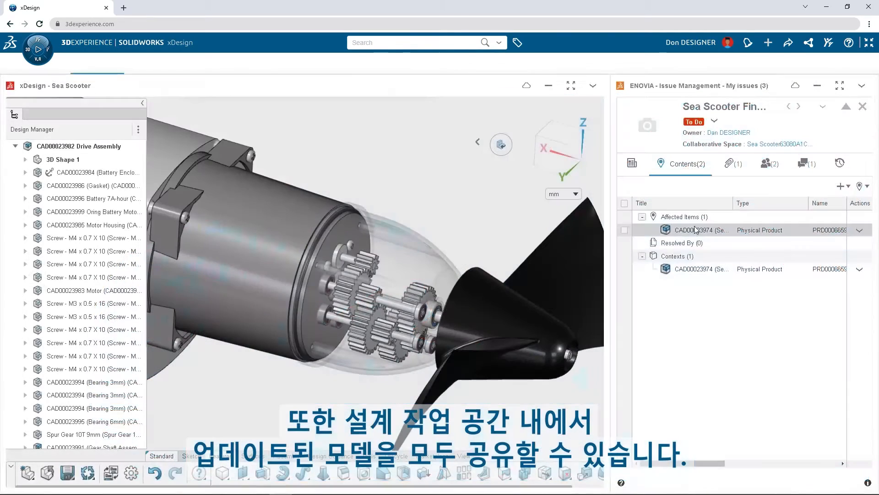
- Open the issue's affected Sea Scooter assembly and pattern the M3 x 0.5 x 16 screw with a Feature Driven Pattern based on the Rear Nozzle's Circular Pattern.1
left_click_drag(696, 230, 451, 202)
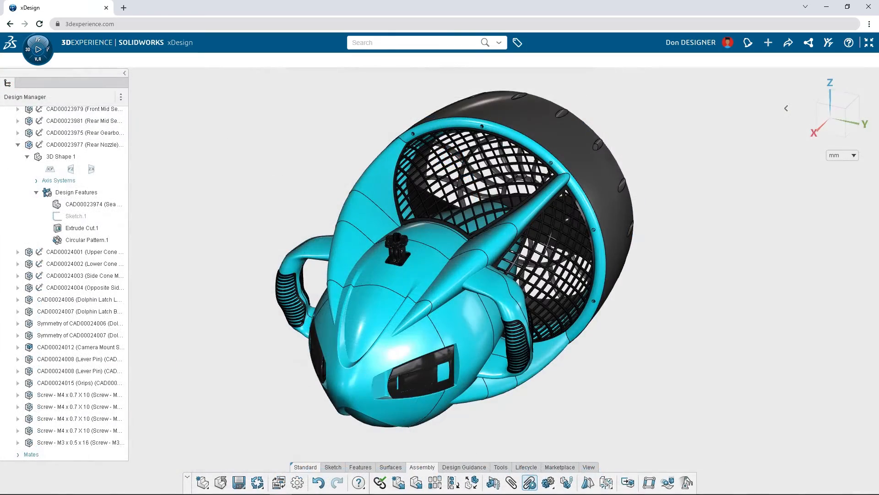
key("ctrl+2")
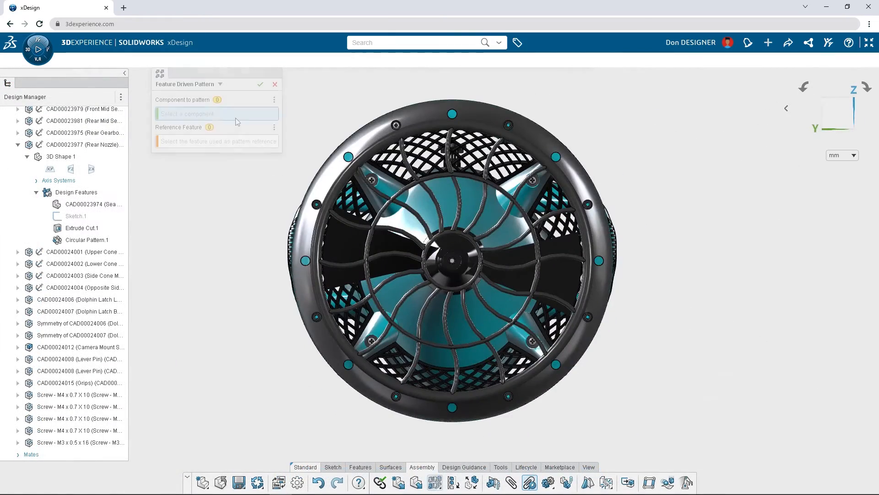
left_click(396, 125)
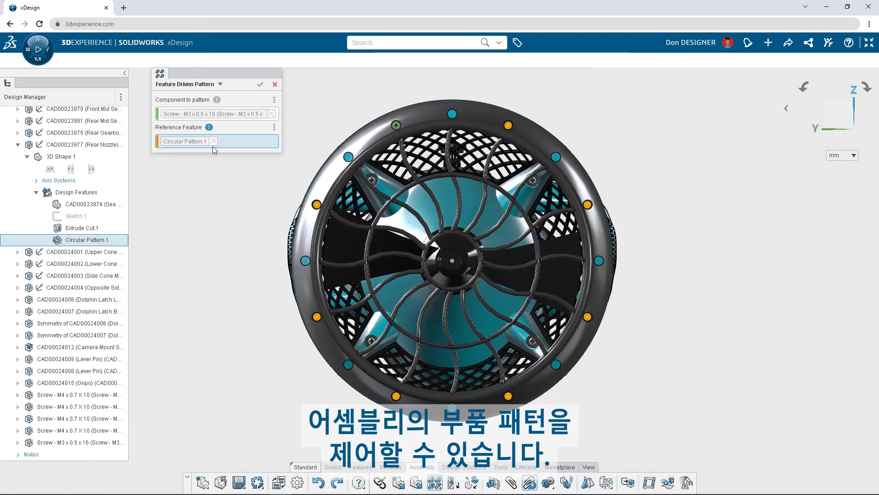
left_click(259, 85)
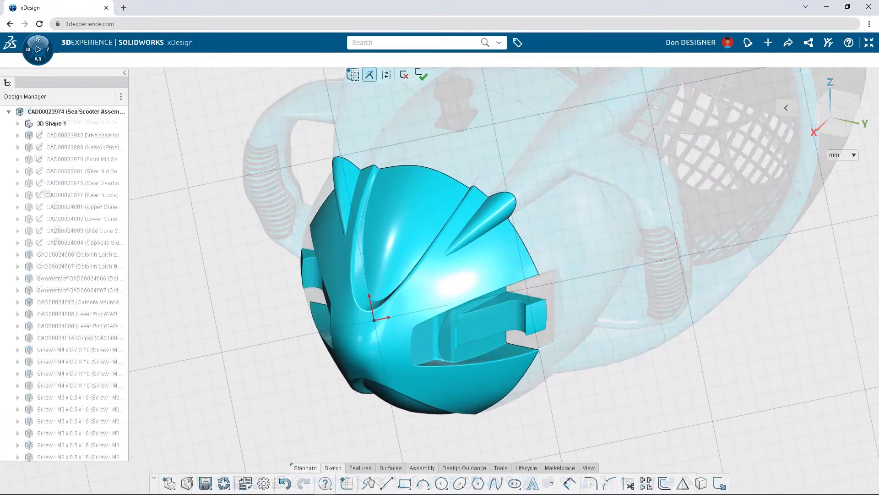
- Insert the Logo Sketch from the Sea-Doo sketch set on the side of the nose and rotate it 15 degrees
left_click(395, 304)
left_click(467, 303)
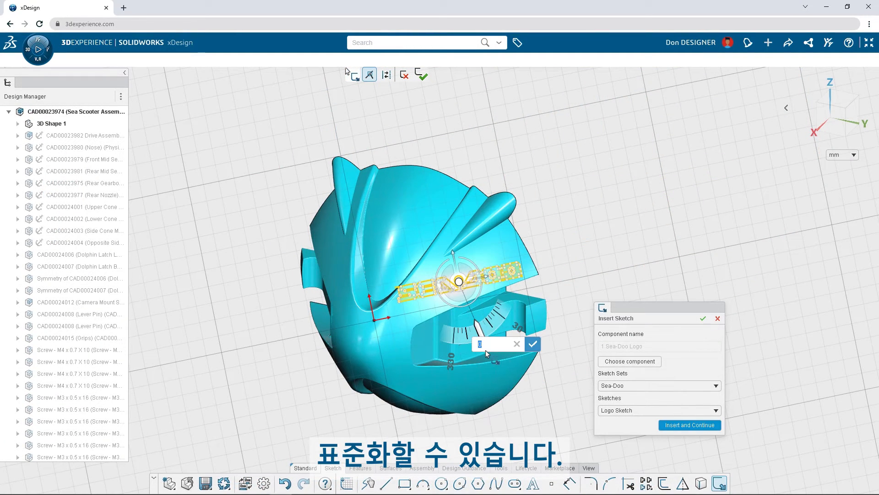
type("15")
key("Return")
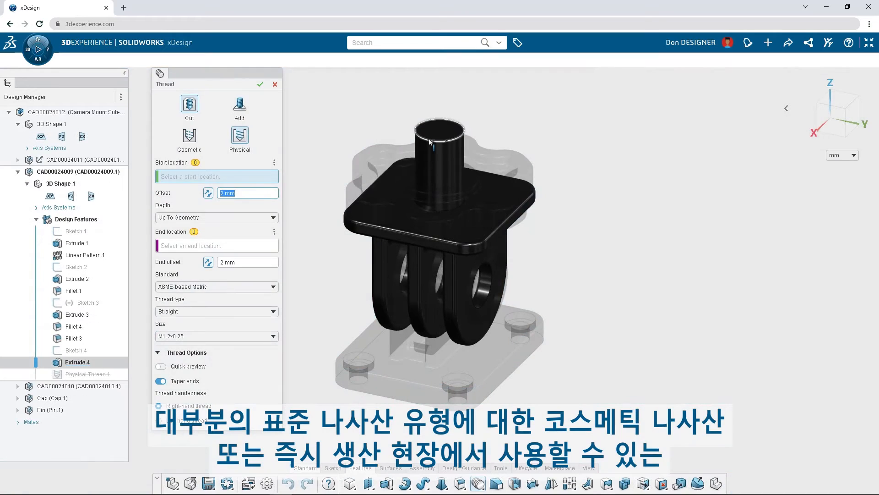
- Cut a physical ASME-based Inch thread on the camera mount's stud, from its top edge up to the plate face
left_click(429, 139)
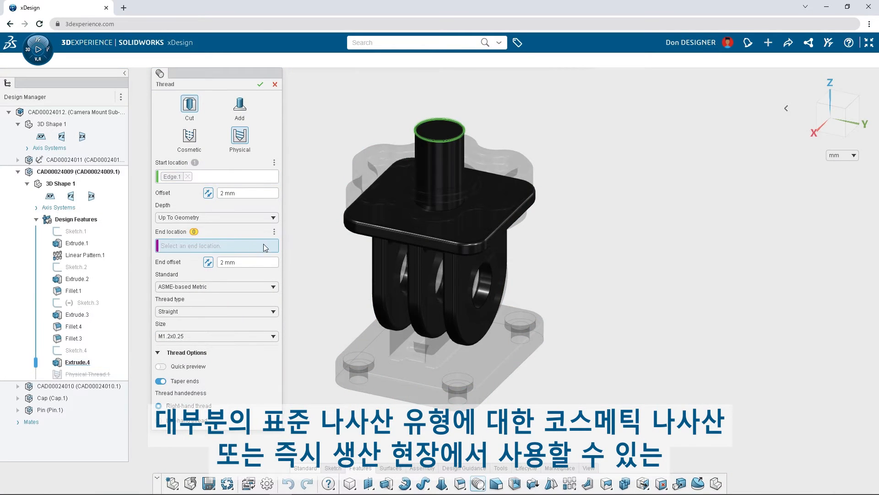
left_click(383, 215)
left_click(247, 286)
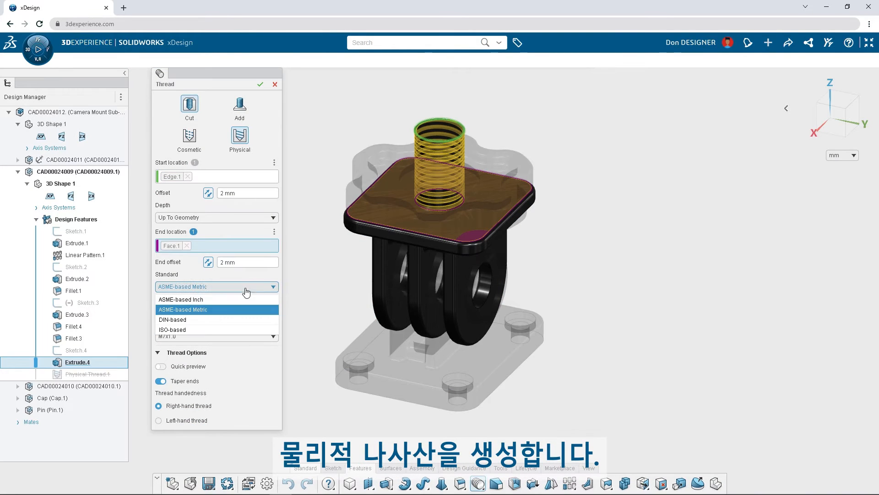
left_click(226, 300)
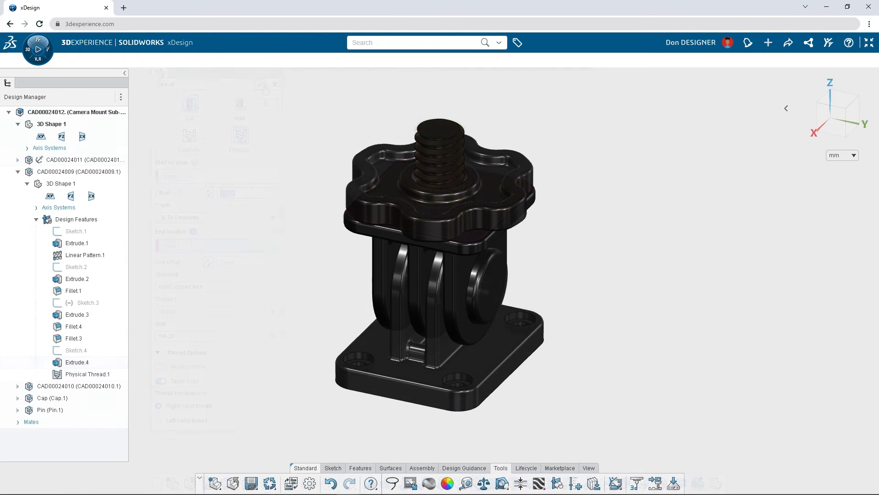
- Set up a 3D print of the camera mount with the 250x210x210 printer envelope and auto-arrange its components on the base
left_click(636, 483)
left_click(216, 126)
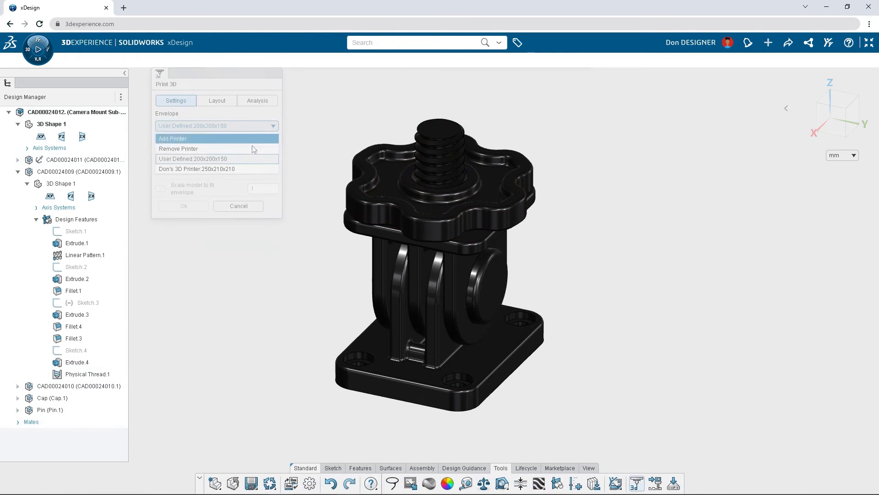
left_click(248, 169)
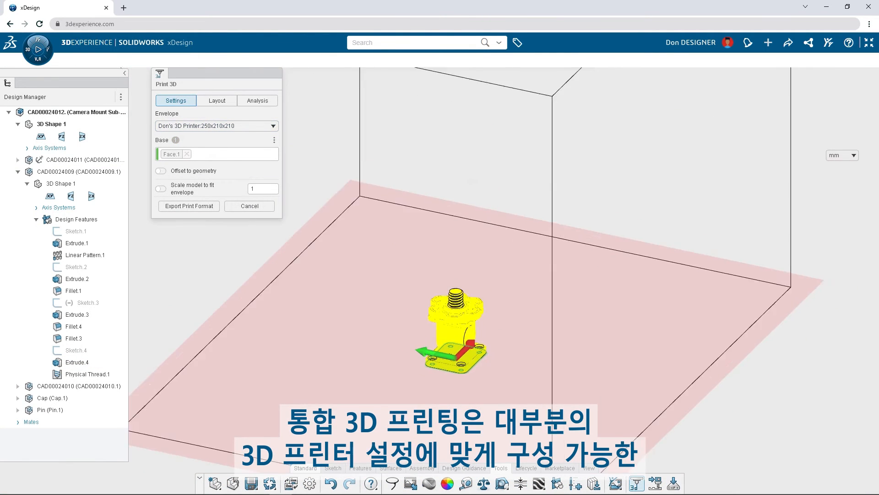
left_click(225, 103)
left_click(248, 154)
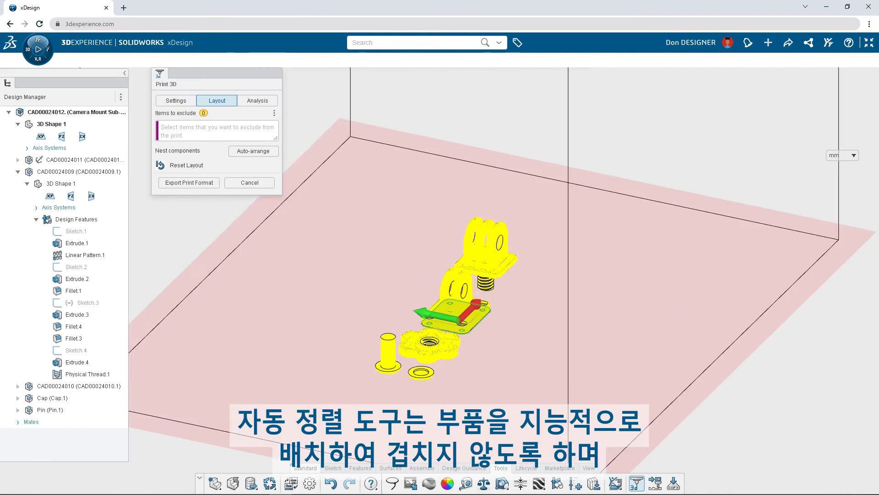
- Show the areas that need support in the print analysis and set the support threshold angle to 75 deg
left_click(258, 101)
left_click(161, 134)
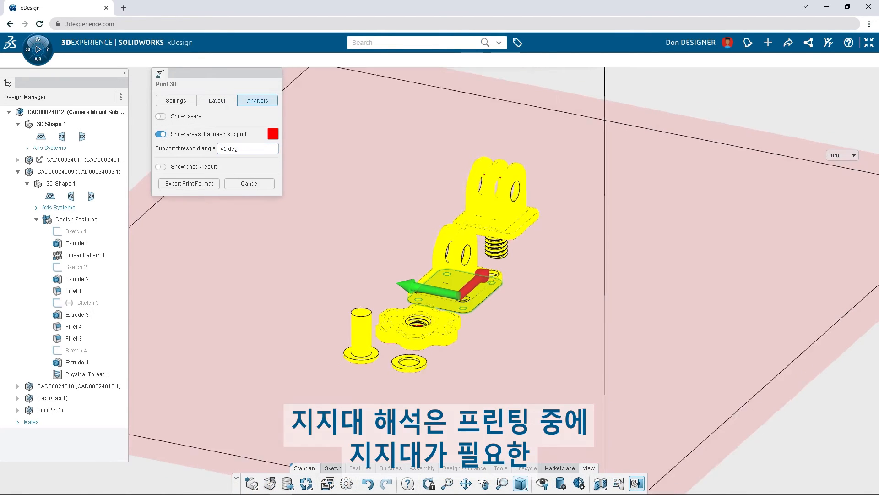
middle_click_drag(503, 320, 517, 197)
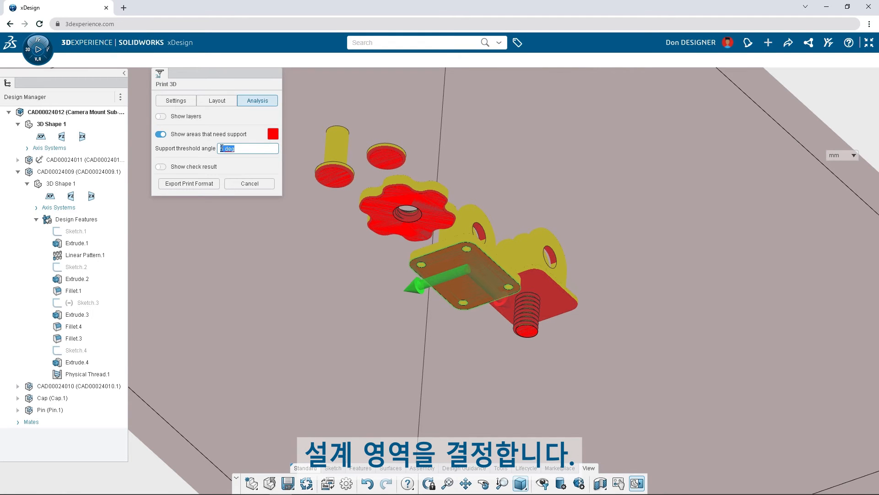
type("75")
key("Return")
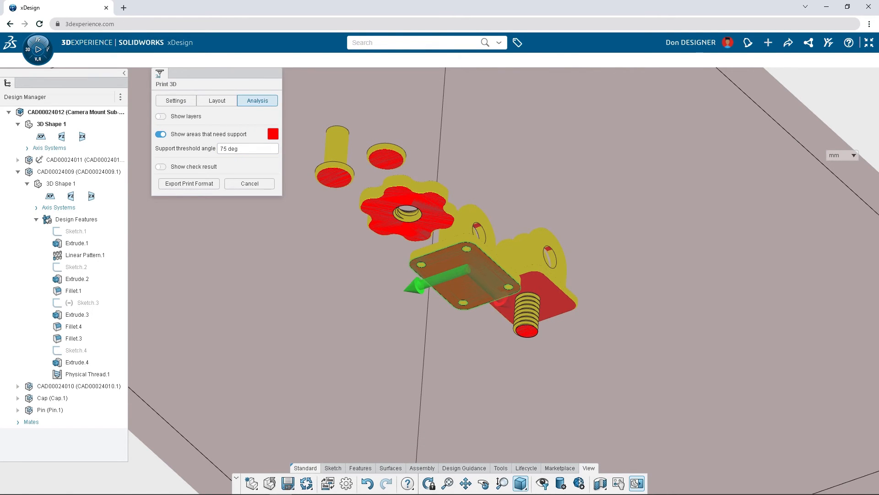